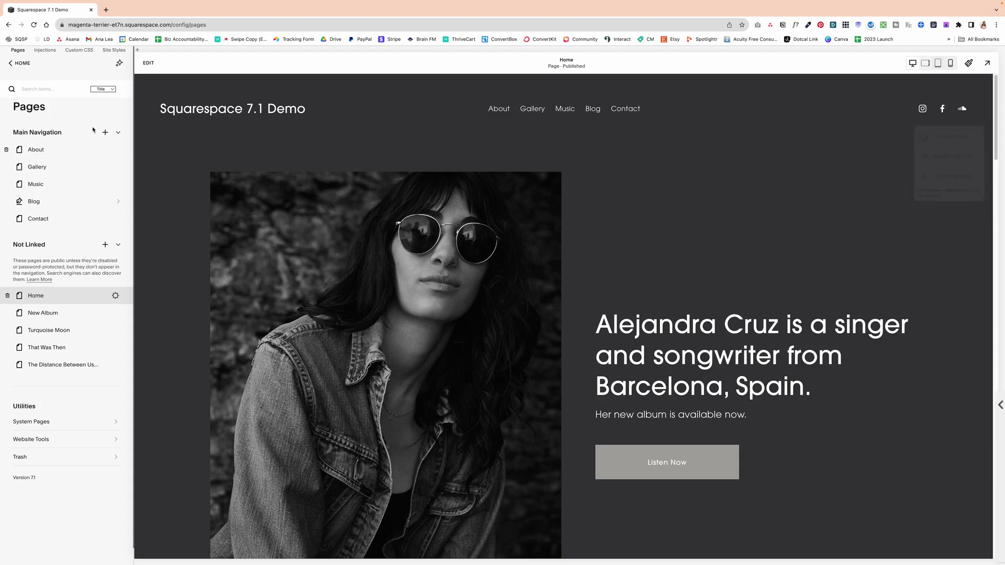
Open the Announcement Bar settings from Marketing > Marketing Tools.
left_click(23, 64)
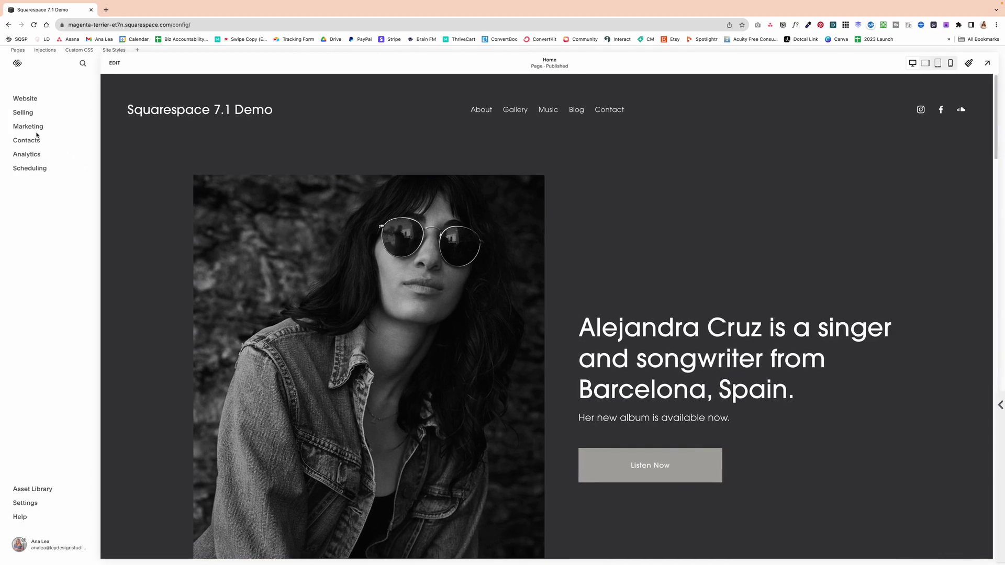
left_click(27, 128)
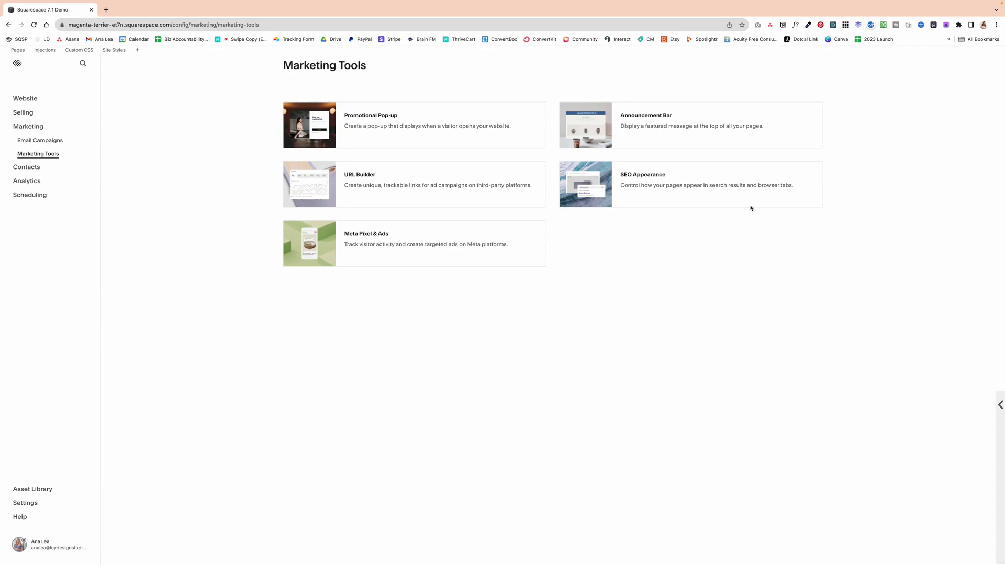
left_click(672, 132)
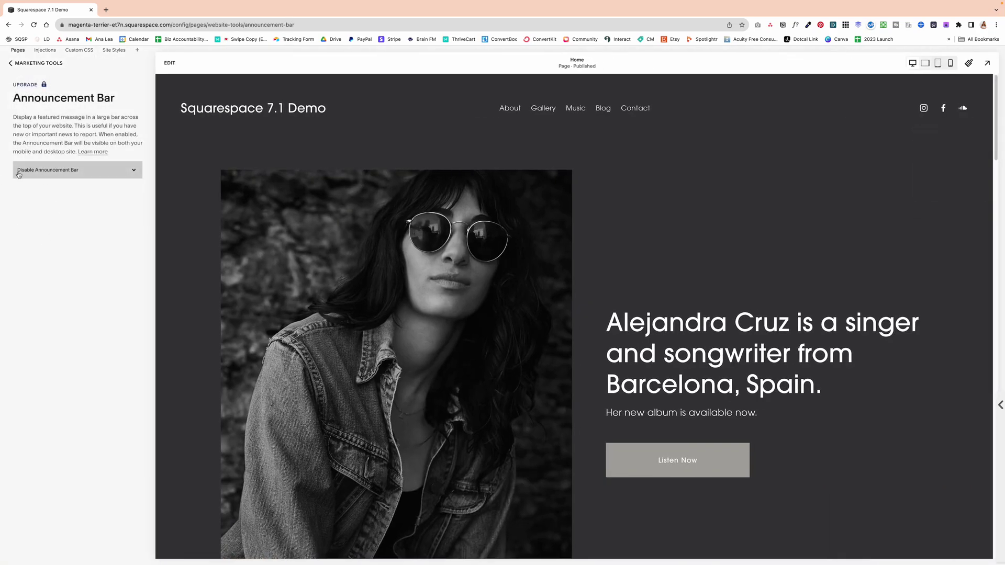
Enable the announcement bar and replace its placeholder text with 'Check out my new almum!'.
left_click(93, 179)
left_click(90, 181)
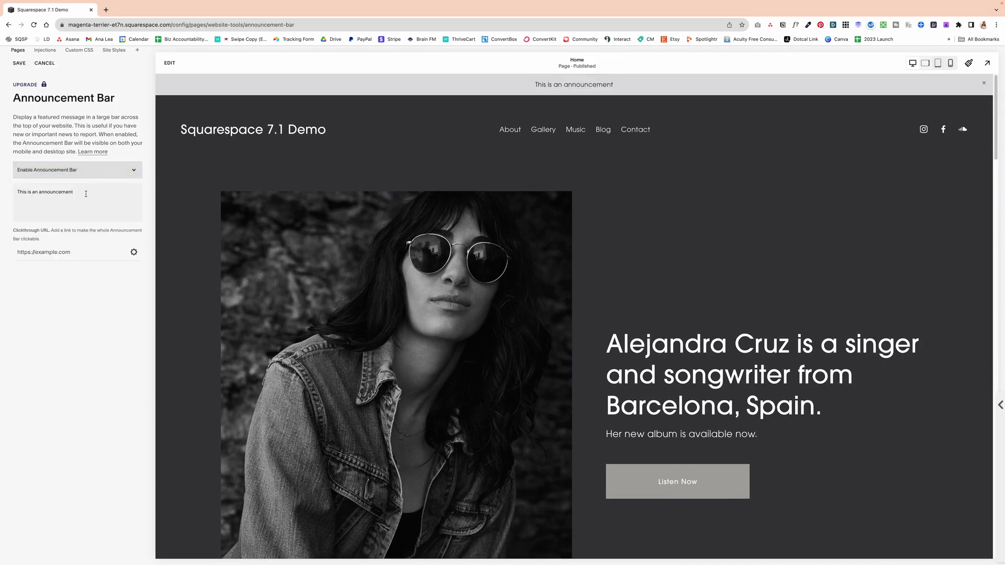
left_click(86, 193)
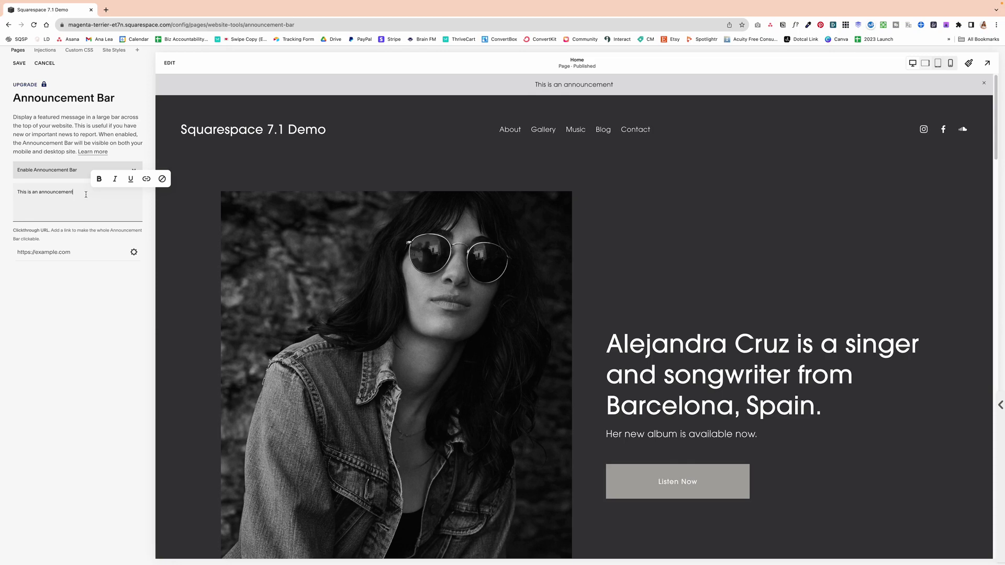
left_click_drag(86, 194, 2, 192)
type("C")
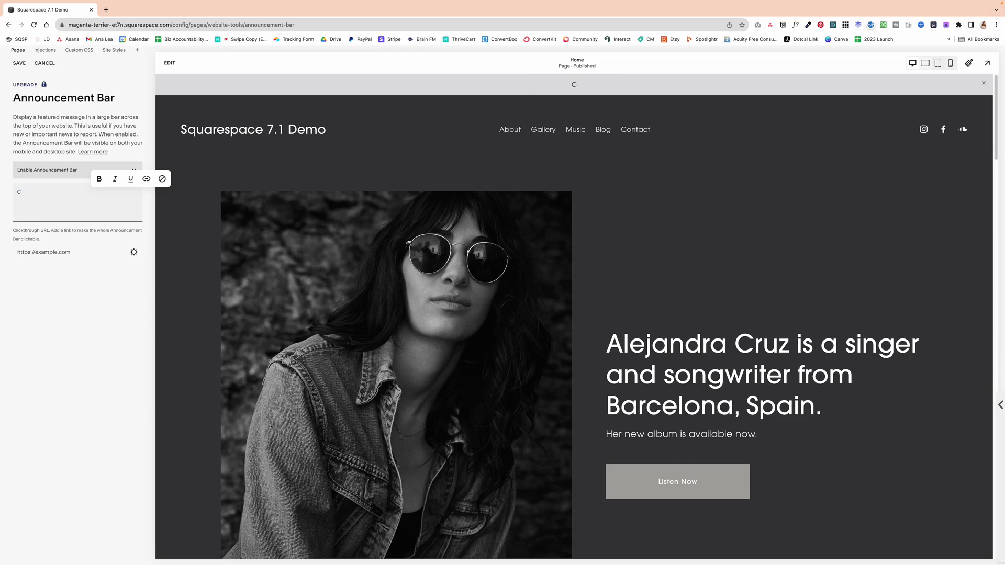
type("heck out my new alm")
type("um!")
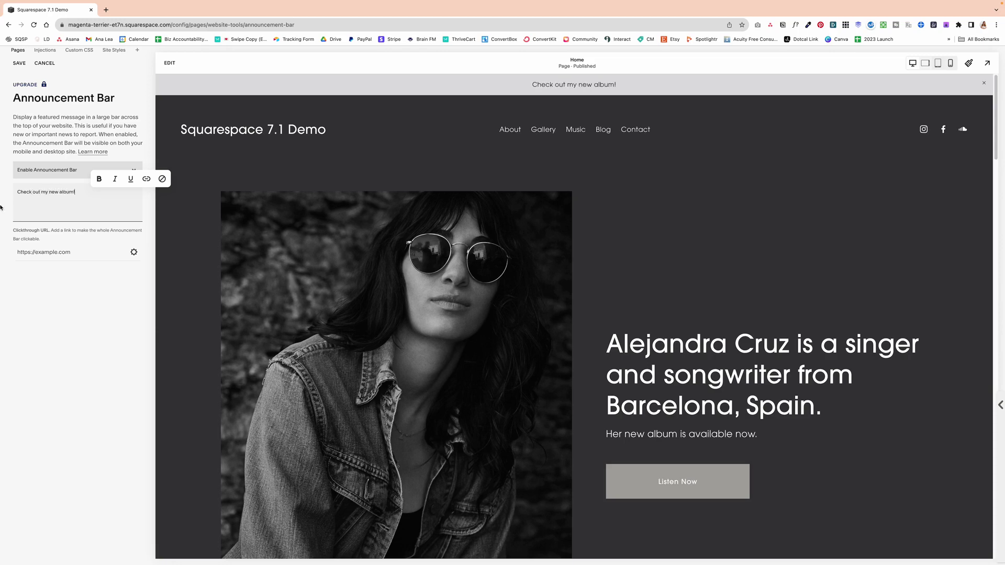
left_click(59, 255)
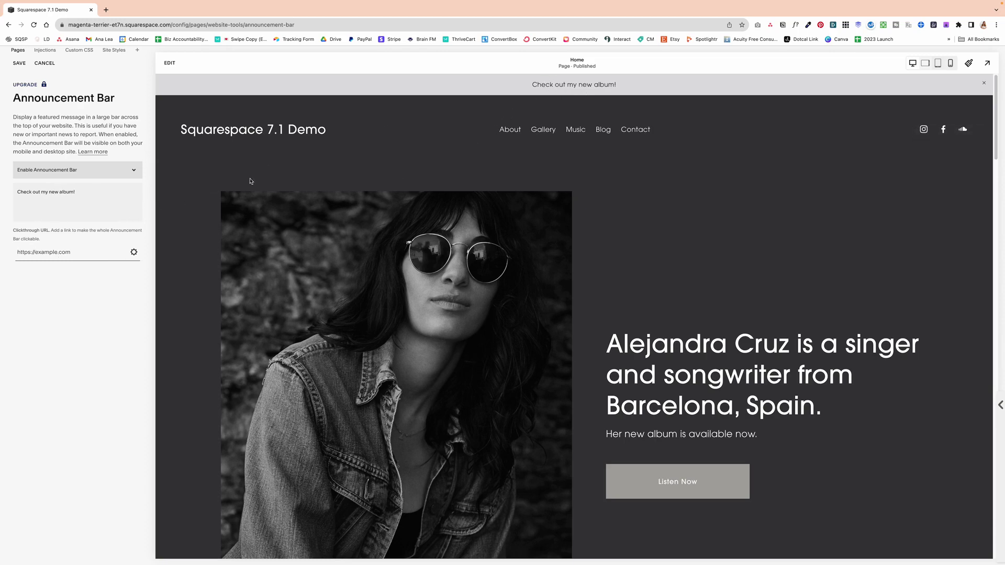
left_click_drag(76, 192, 50, 194)
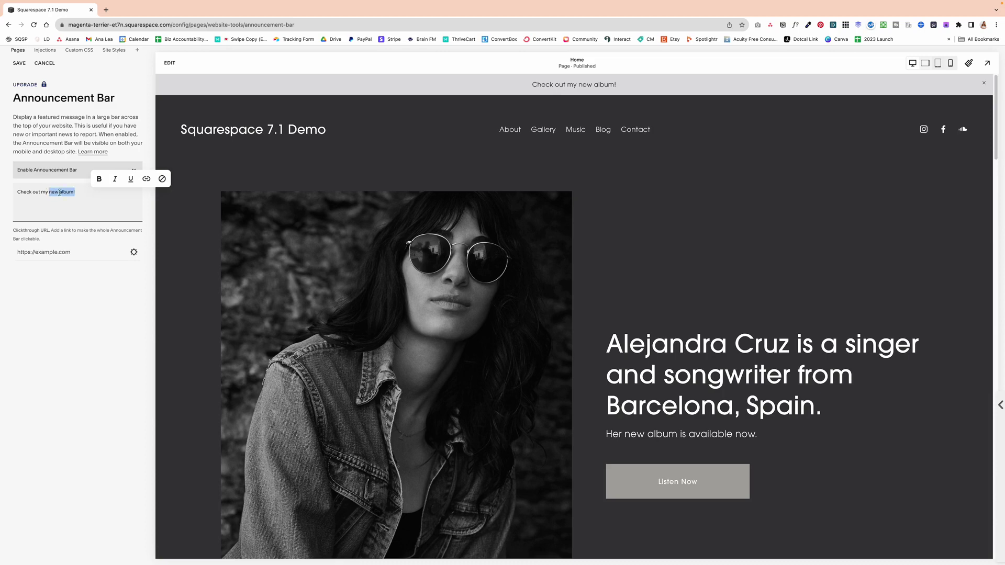
left_click(147, 179)
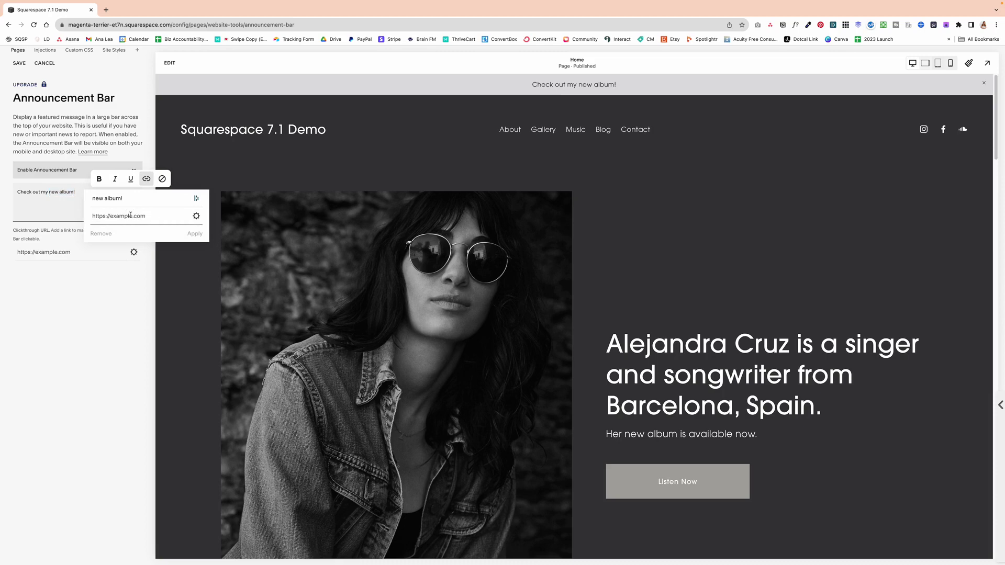
type("/")
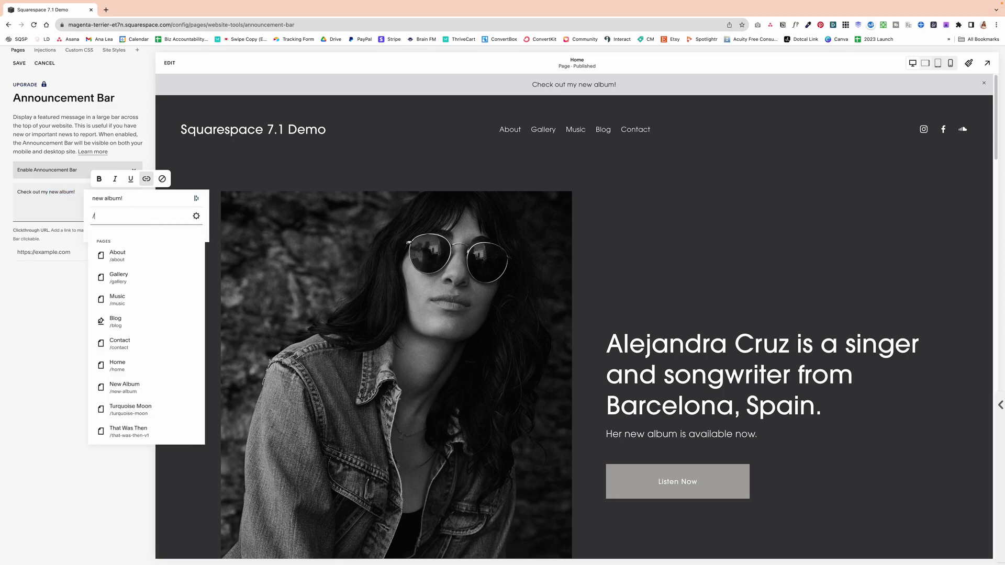
left_click(136, 389)
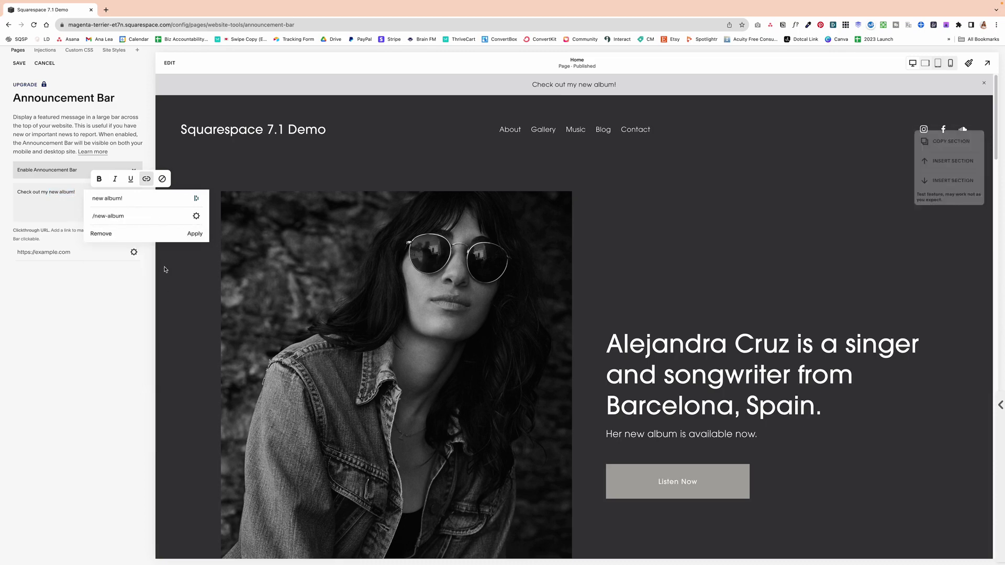
left_click(195, 233)
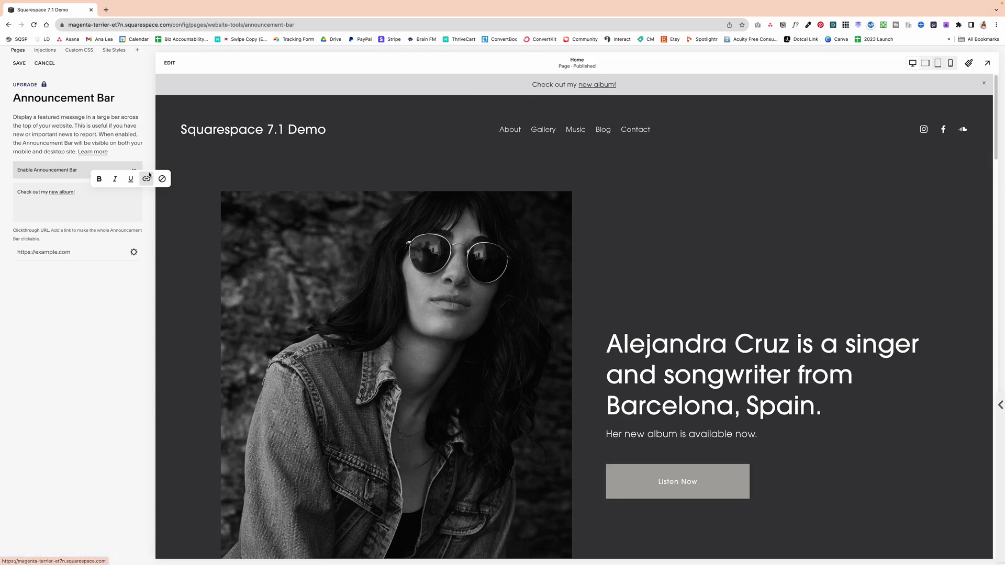
left_click_drag(80, 192, 49, 192)
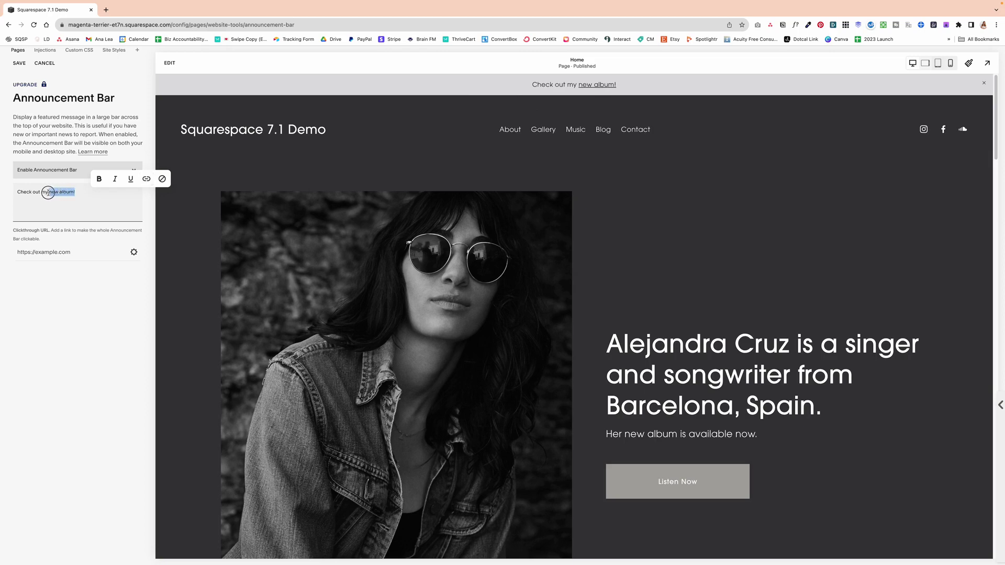
left_click(149, 181)
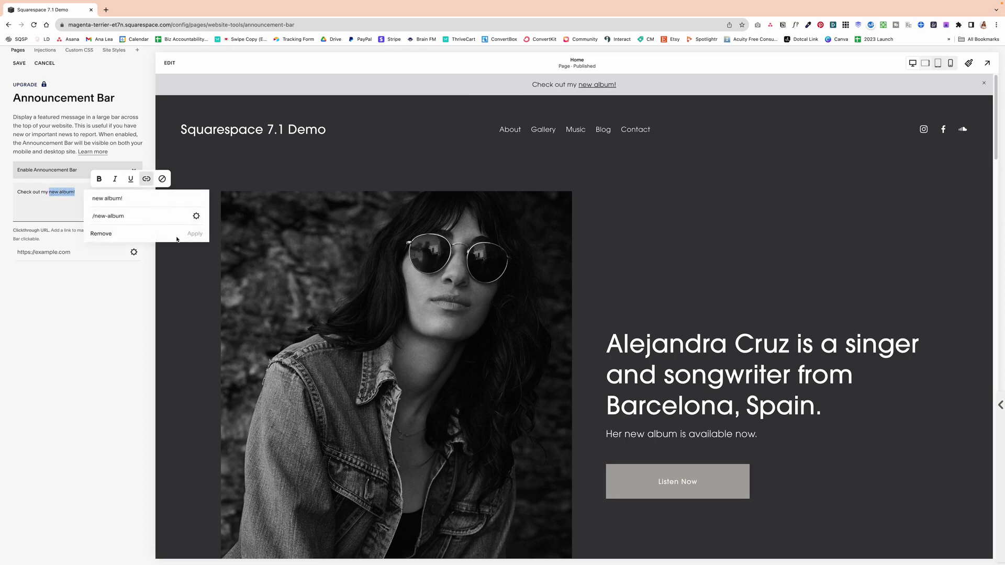
left_click(108, 238)
left_click(88, 250)
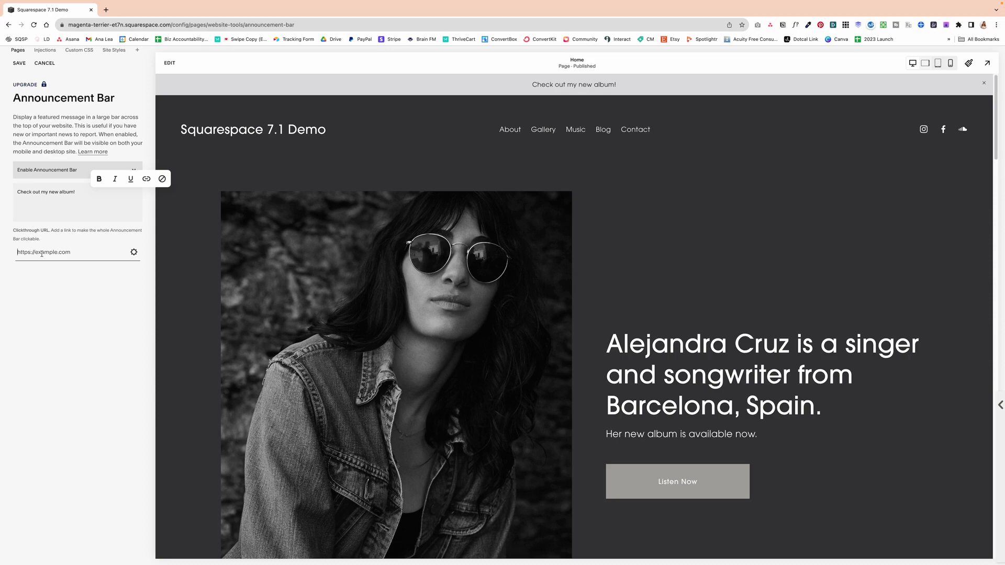
Set the bar's Clickthrough URL to the New Album page (/new-album) and save.
type("/")
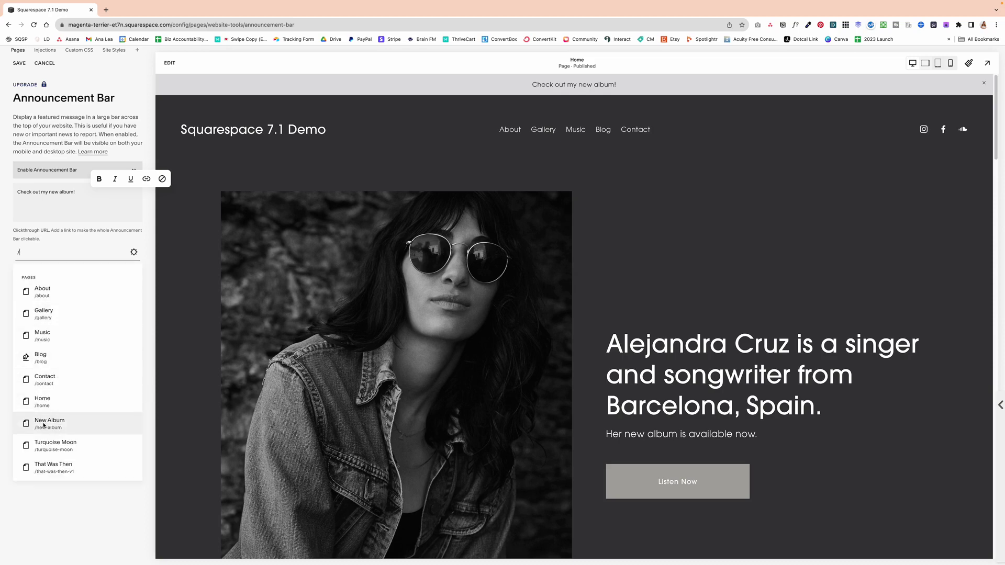
left_click(61, 427)
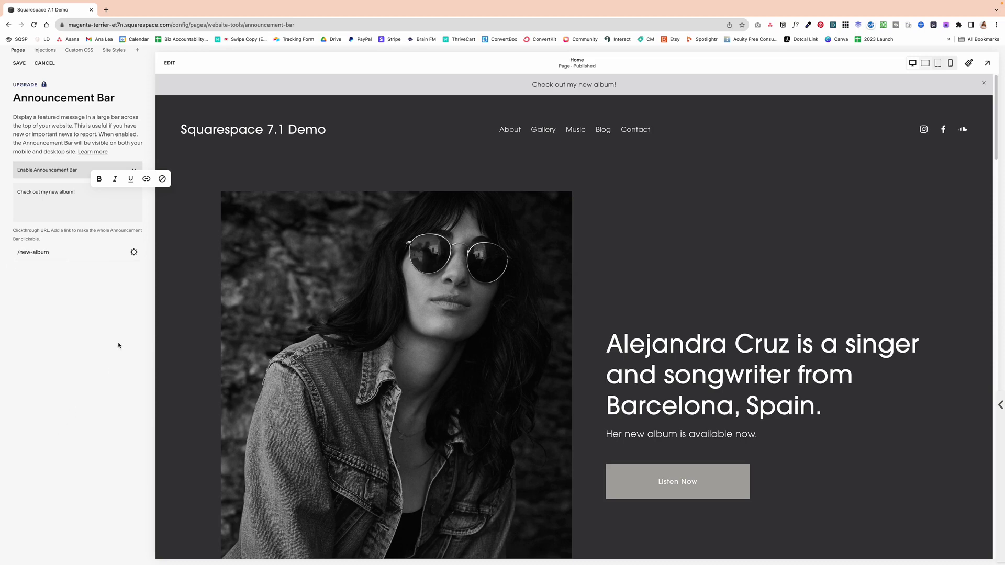
left_click(134, 253)
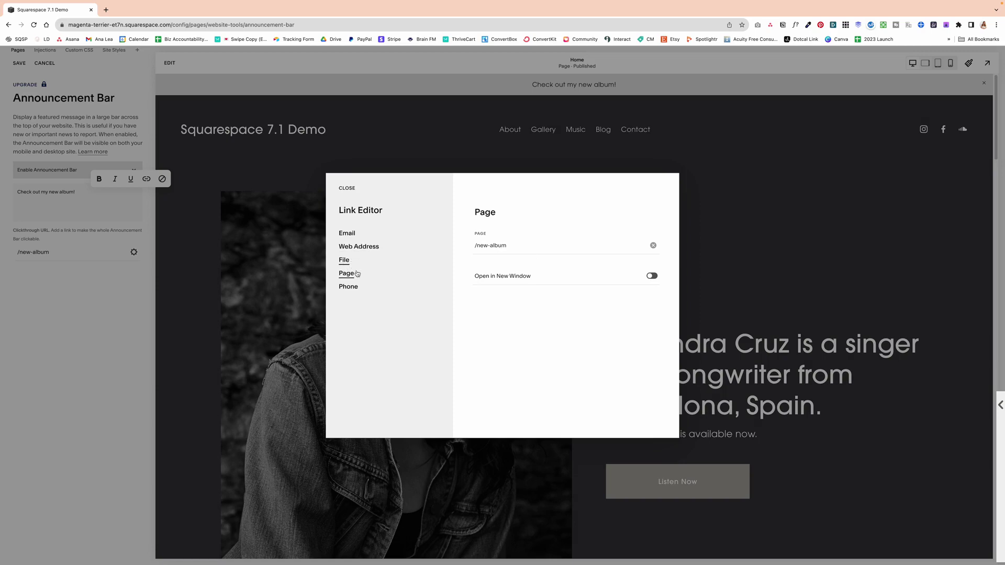
left_click(347, 189)
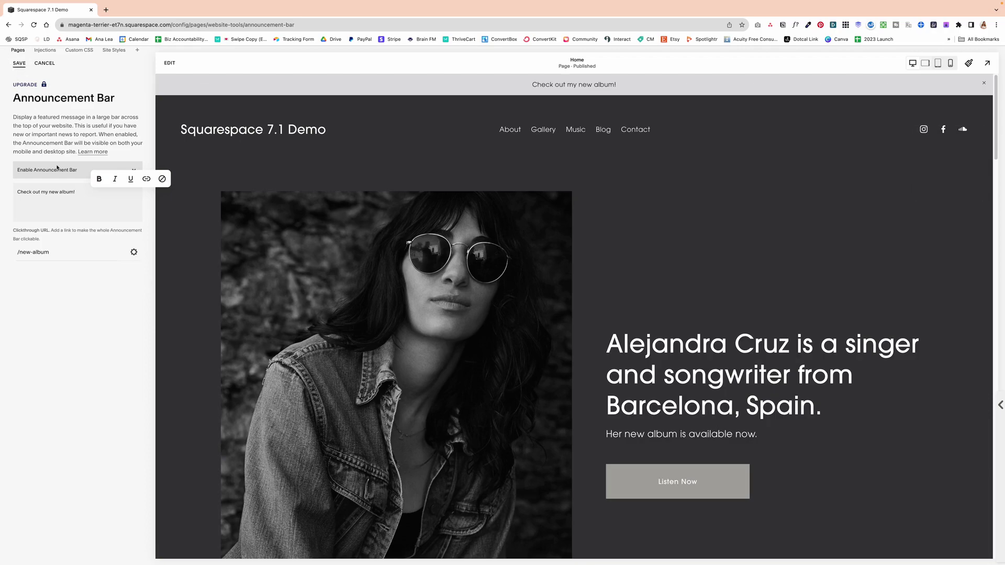
left_click(18, 63)
Return to the site preview and follow the announcement bar's link to New Album.
left_click(45, 63)
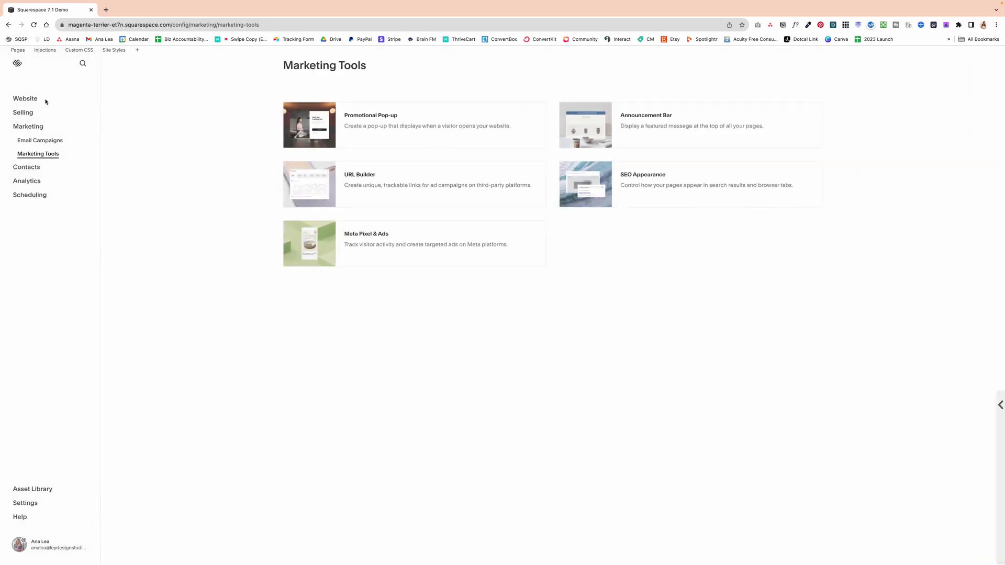
left_click(30, 99)
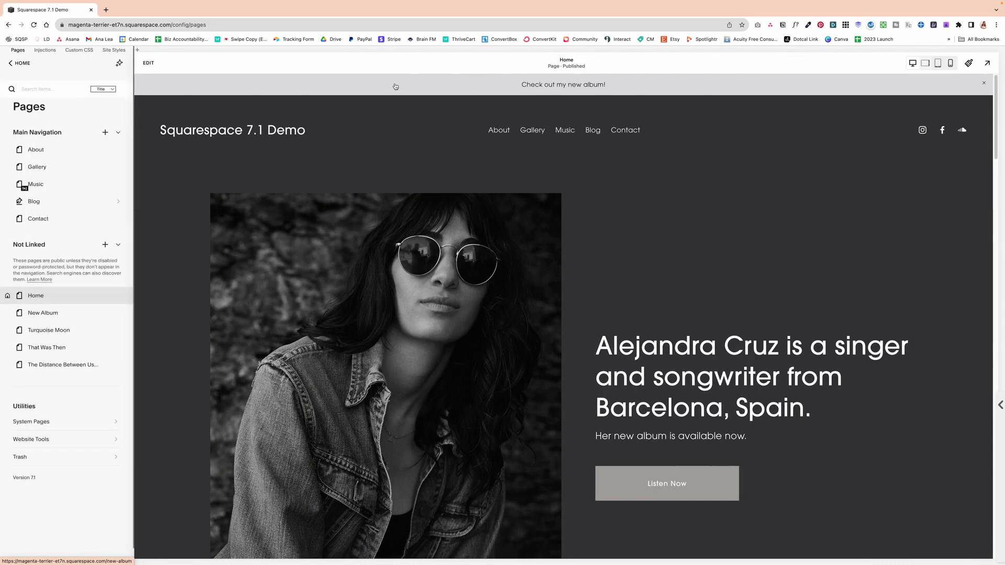
left_click(434, 89)
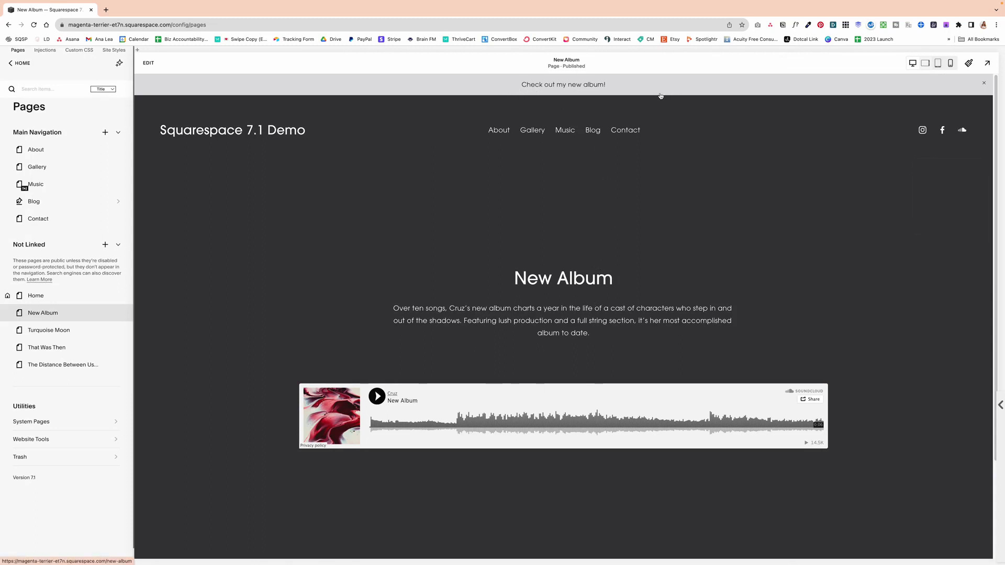
left_click(969, 63)
Open the Dark 1 colour theme for editing in Site Styles Colors.
left_click(896, 150)
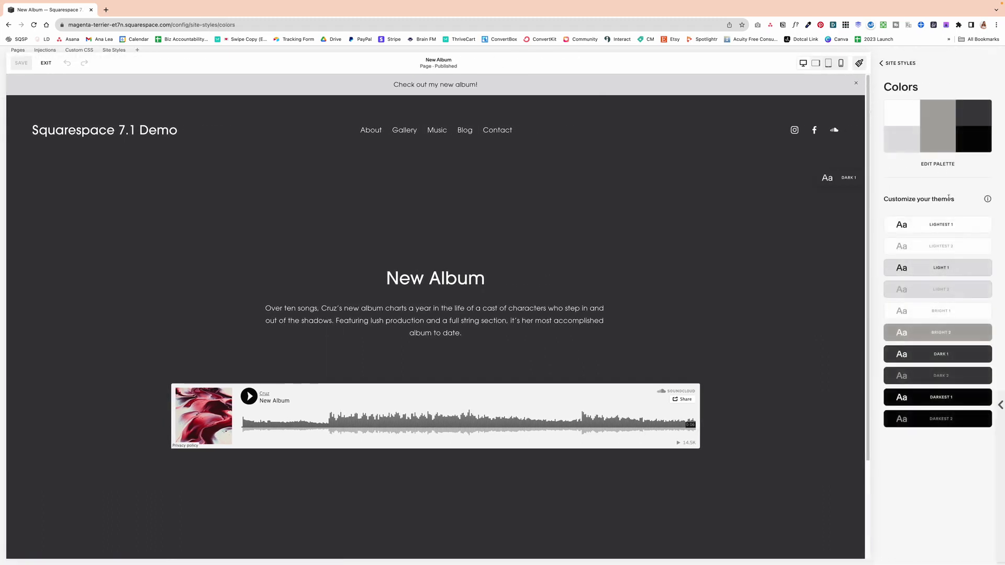
mouse_move(832, 179)
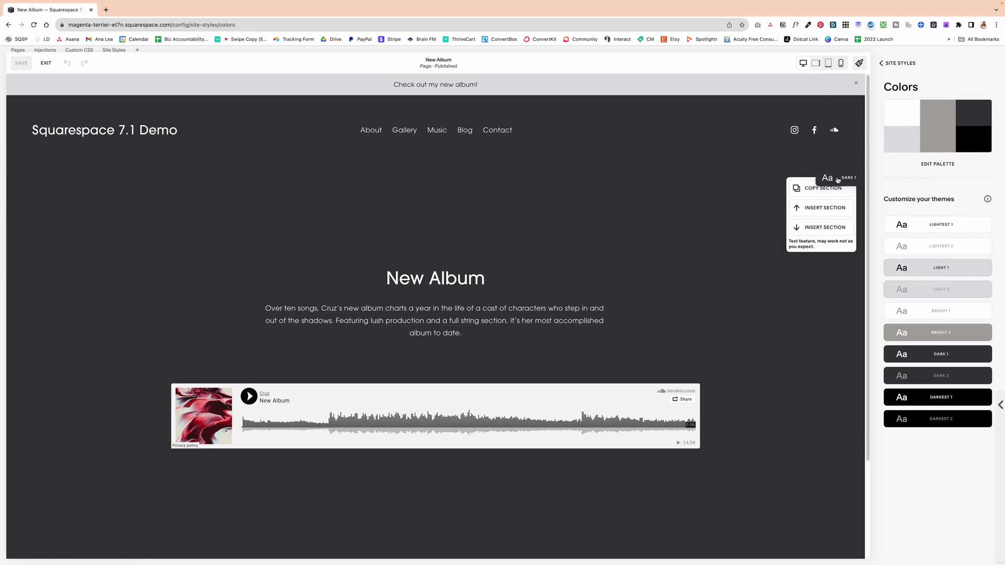
left_click(982, 362)
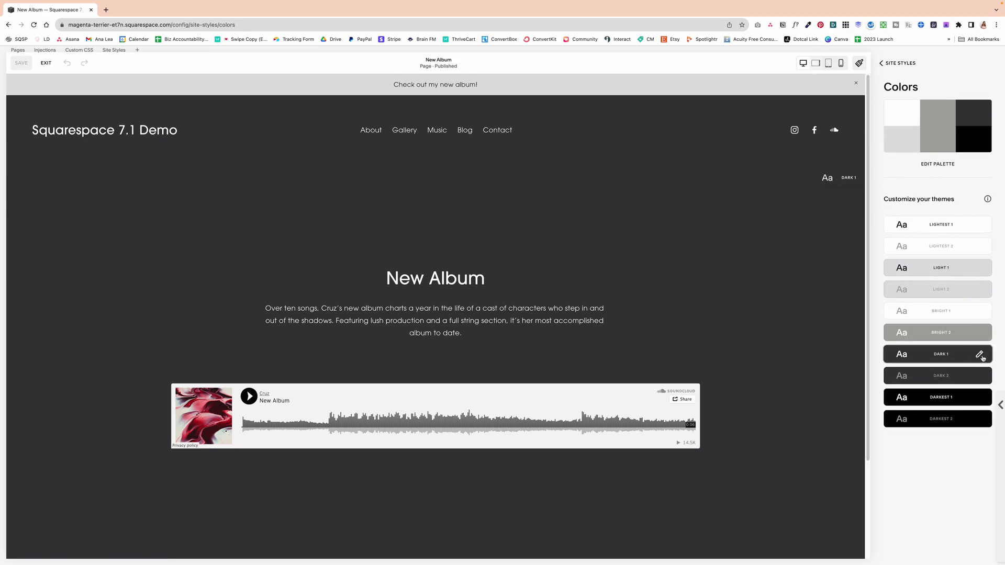
scroll(954, 276, "down", 8)
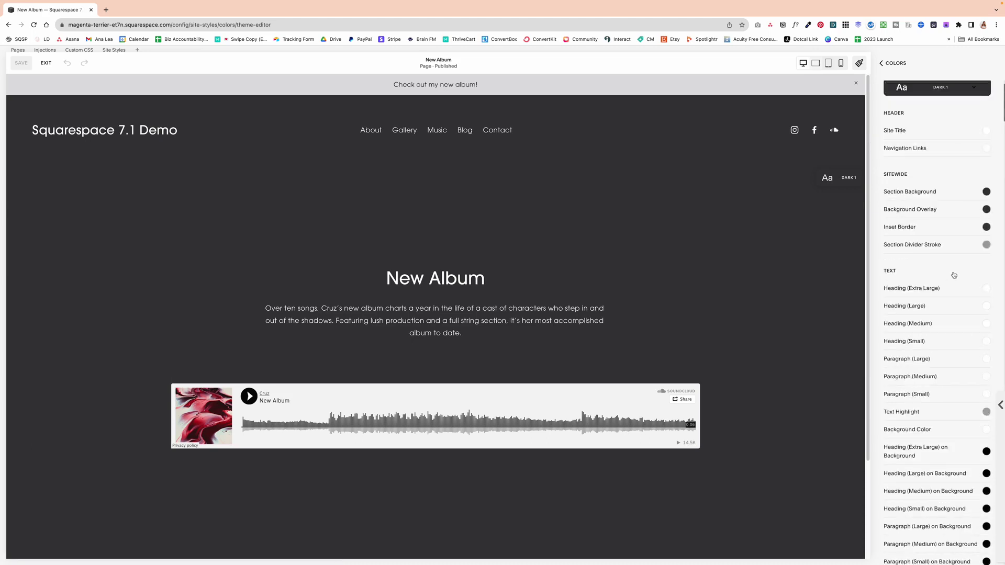
scroll(954, 275, "down", 5)
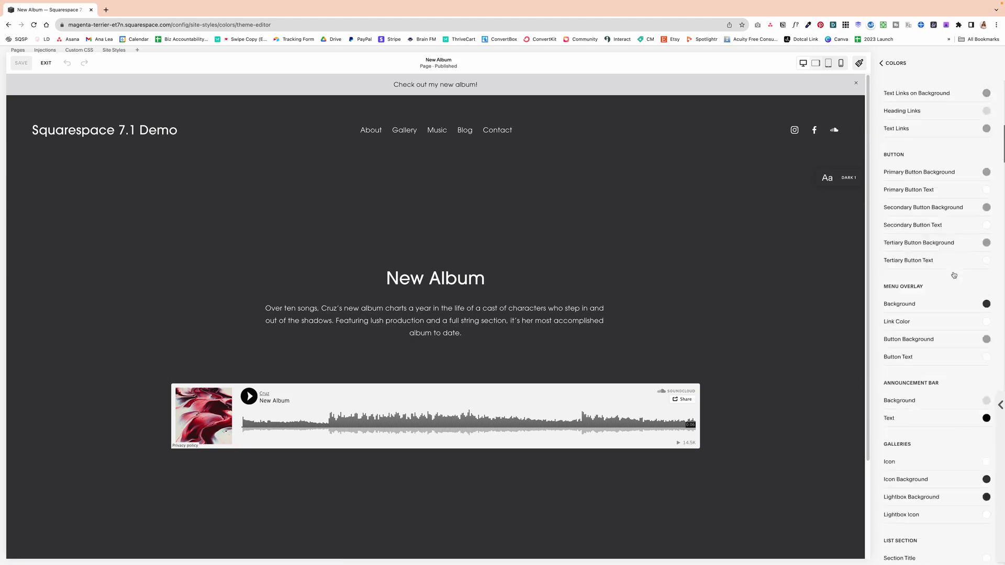
Try gray, black and white swatches, then set the announcement bar background to light gray (223, 224, 225).
left_click(987, 320)
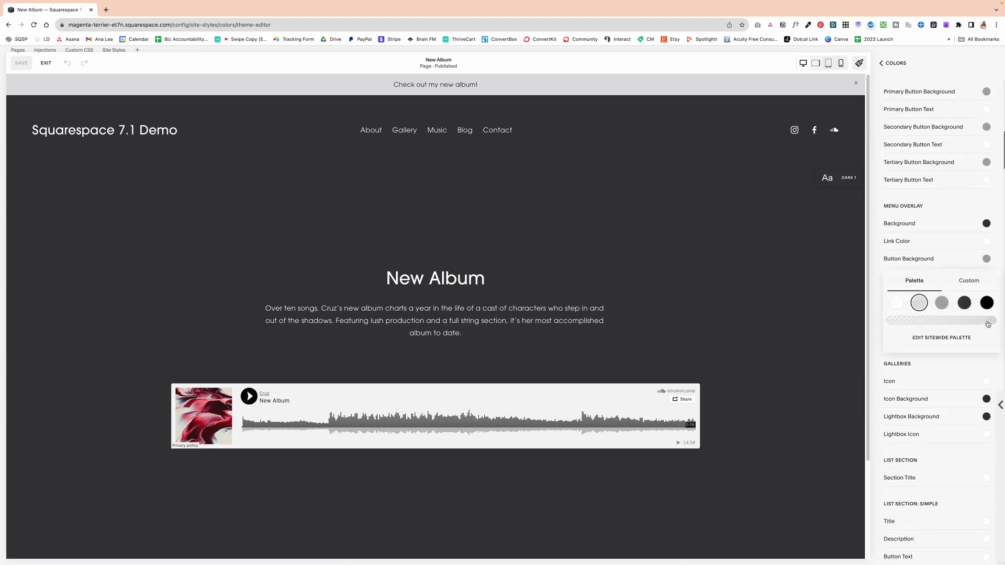
left_click(942, 302)
left_click(965, 303)
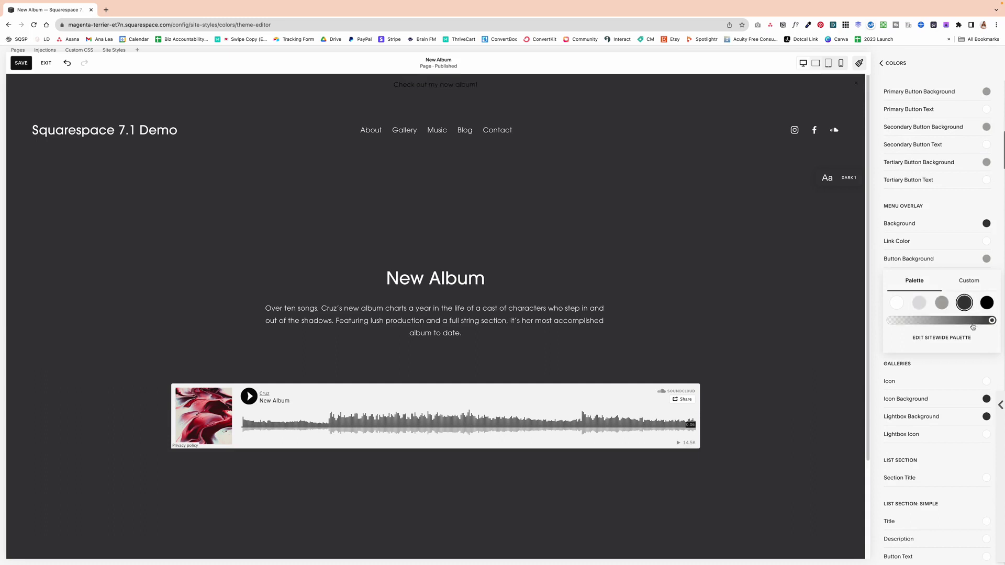
left_click(987, 303)
left_click(896, 304)
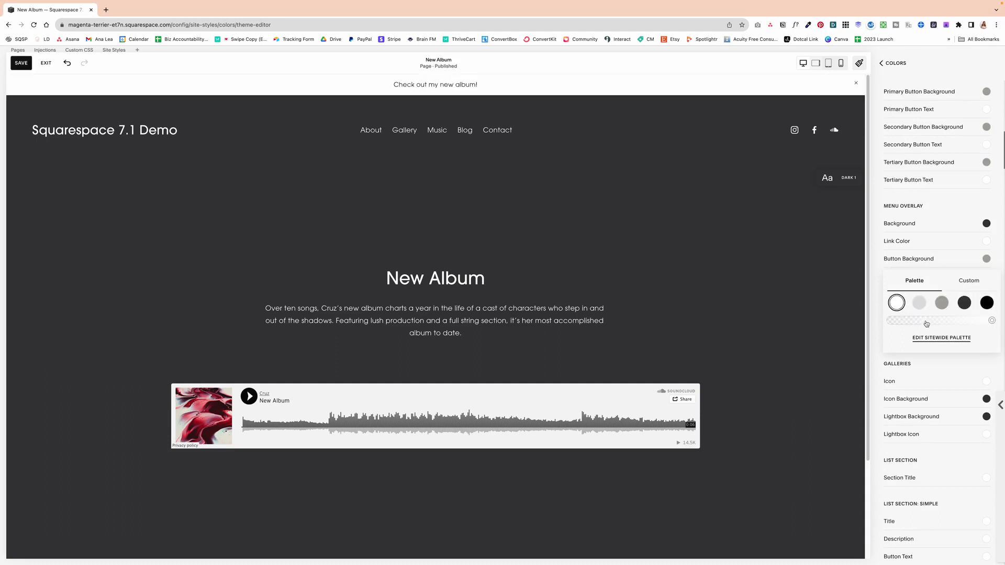
left_click(920, 303)
left_click(969, 280)
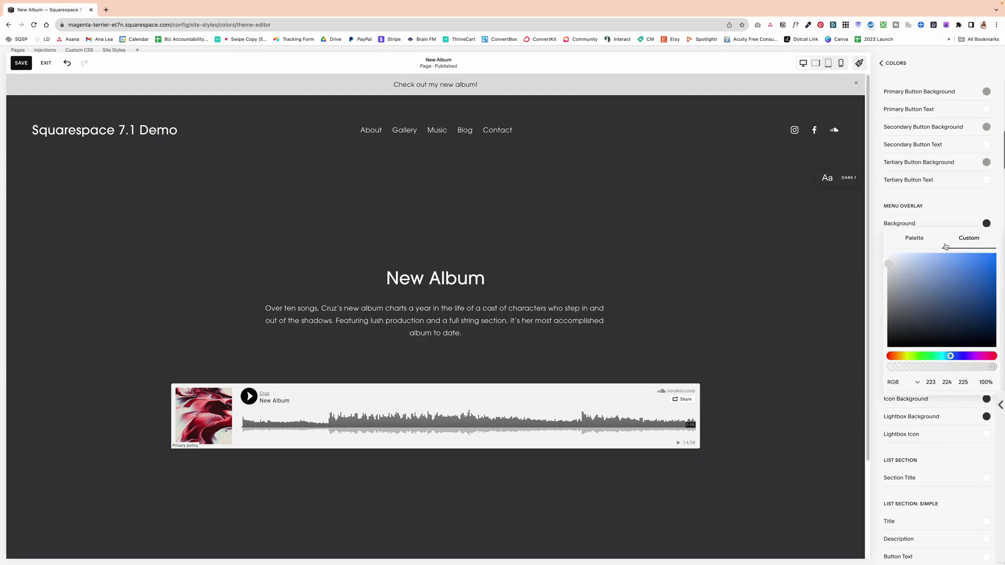
left_click(875, 268)
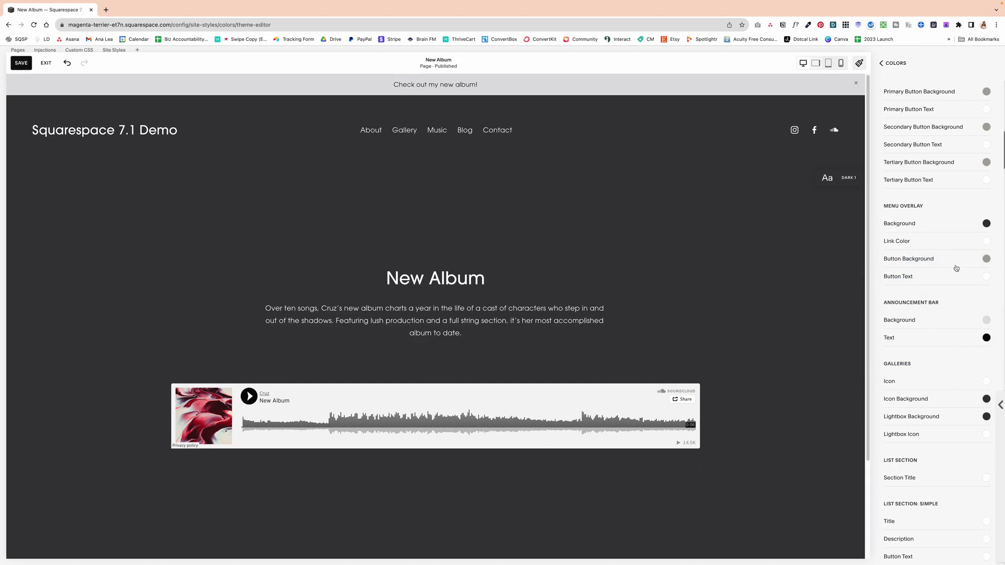
Close Site Styles and save the style changes.
left_click(888, 70)
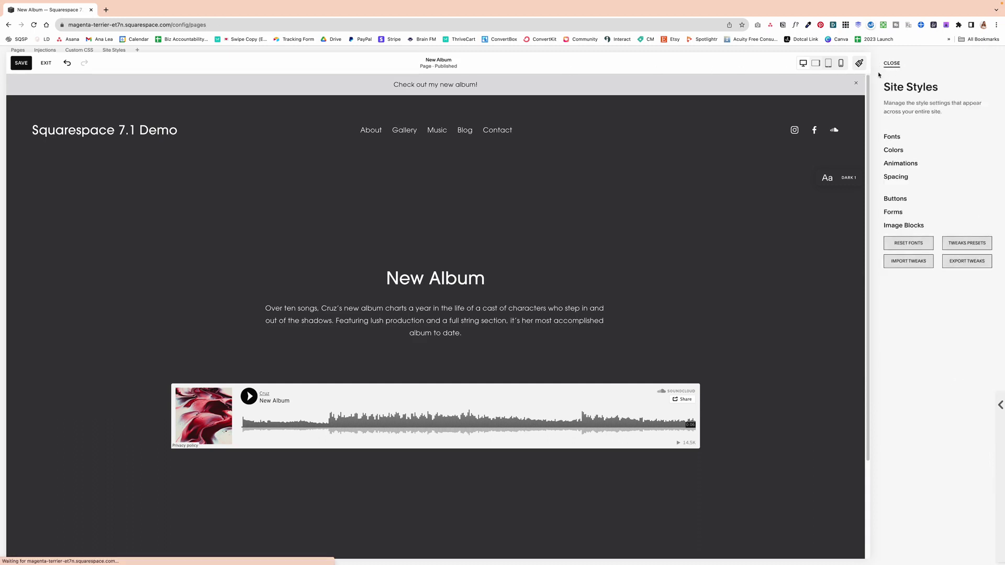
left_click(888, 68)
left_click(16, 57)
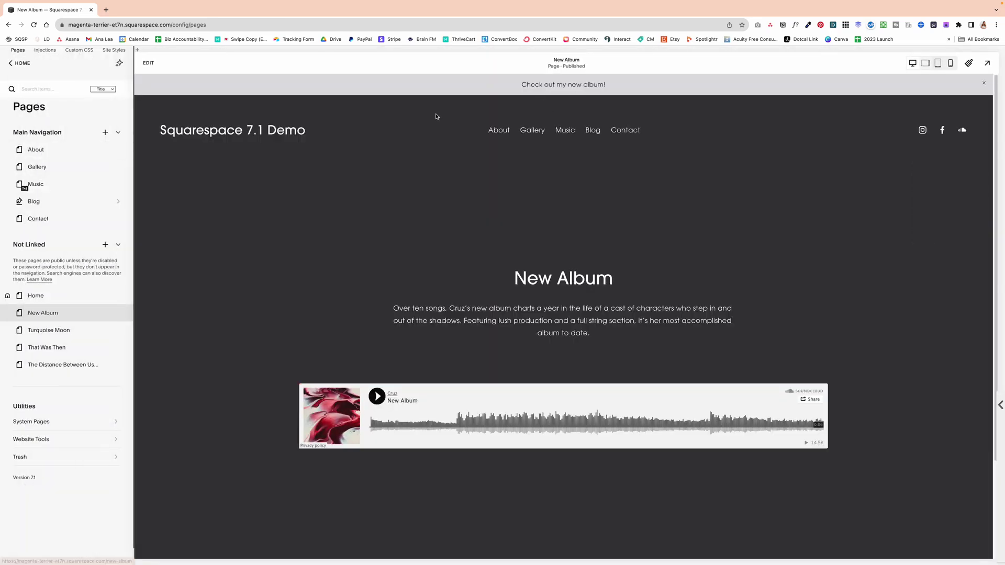
Go back to the Announcement Bar settings under Marketing > Marketing Tools.
mouse_move(351, 178)
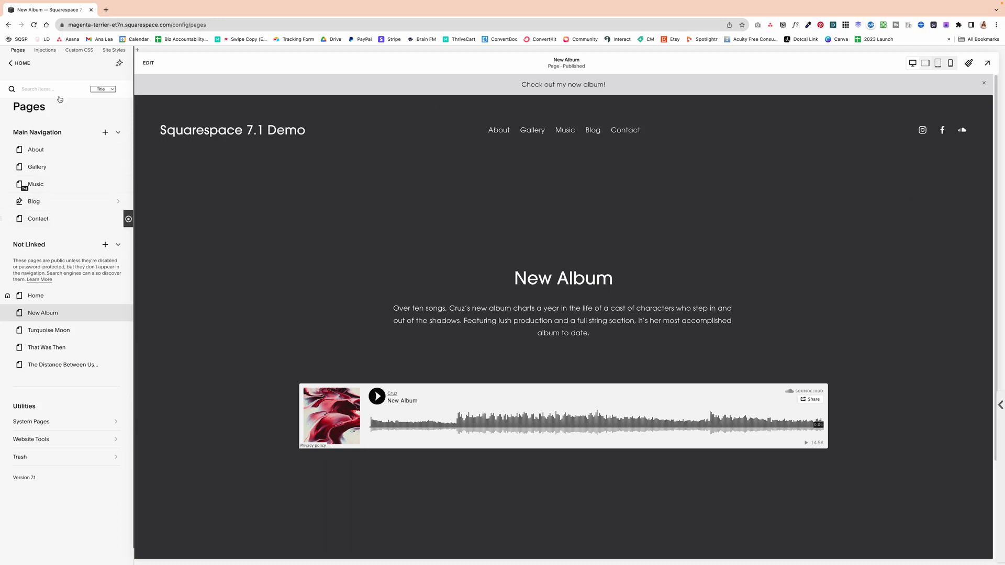
left_click(18, 64)
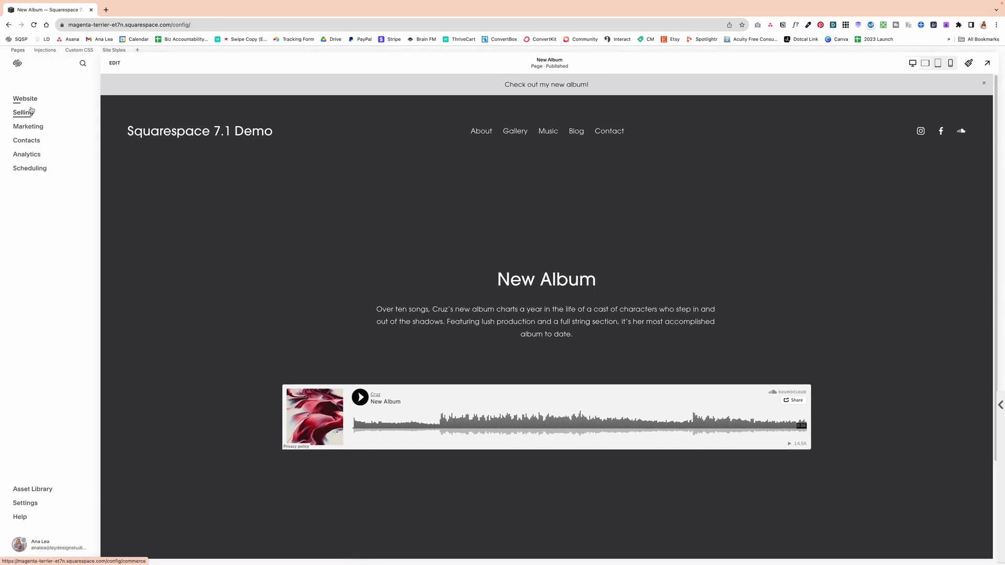
left_click(28, 126)
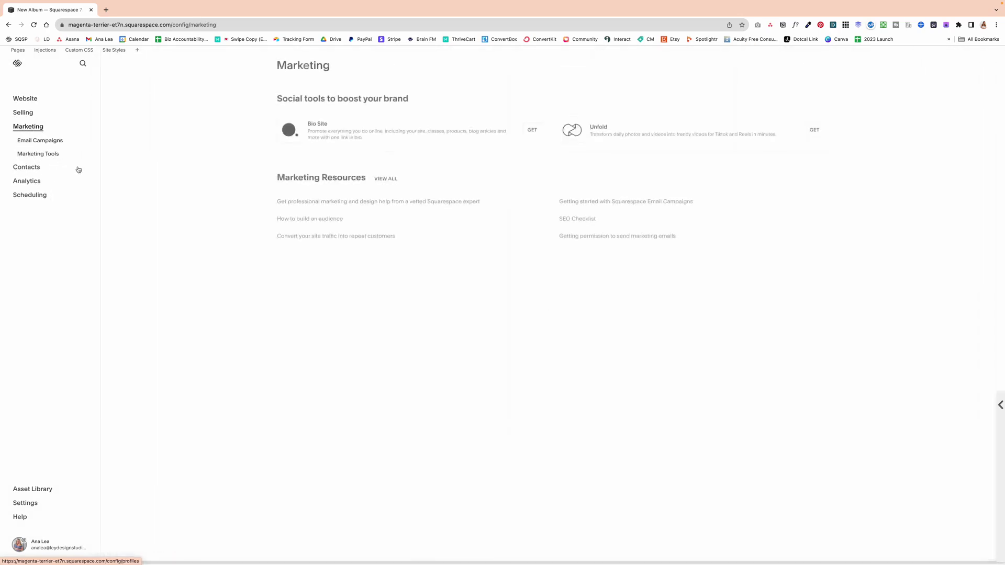
left_click(37, 153)
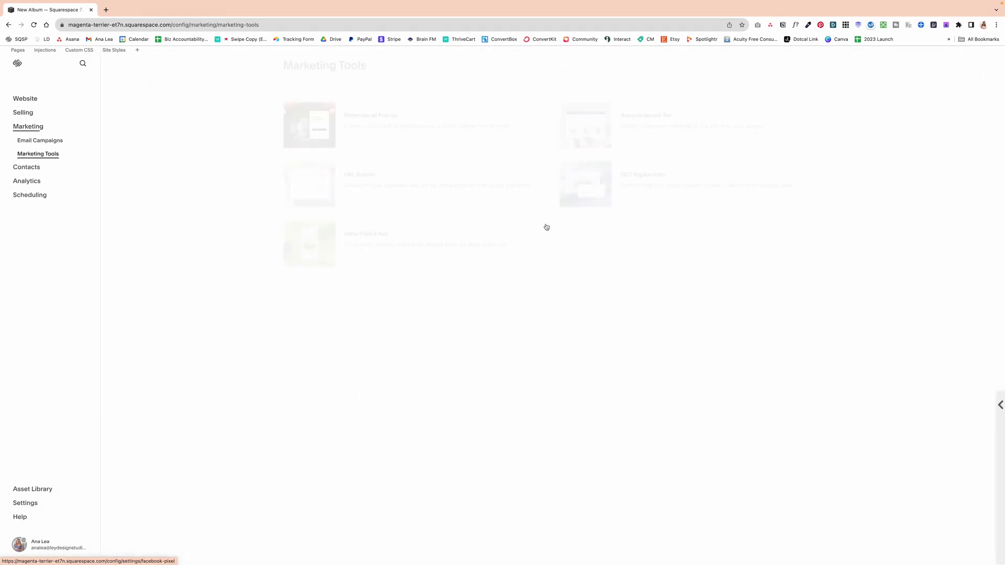
left_click(662, 135)
Set the bar to Disable Announcement Bar, save, and return to Marketing Tools.
left_click(100, 169)
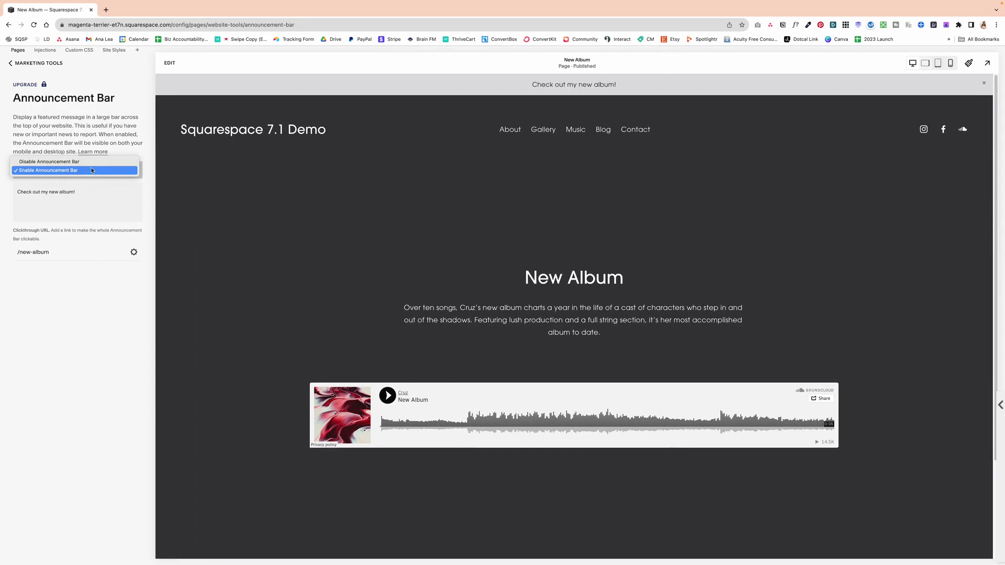
left_click(100, 173)
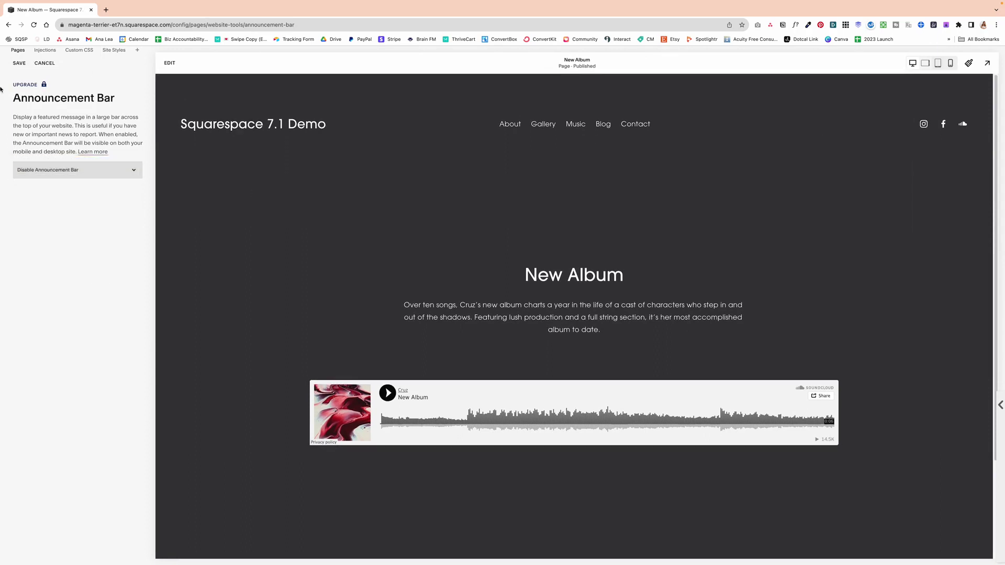
key("super+s")
left_click(19, 64)
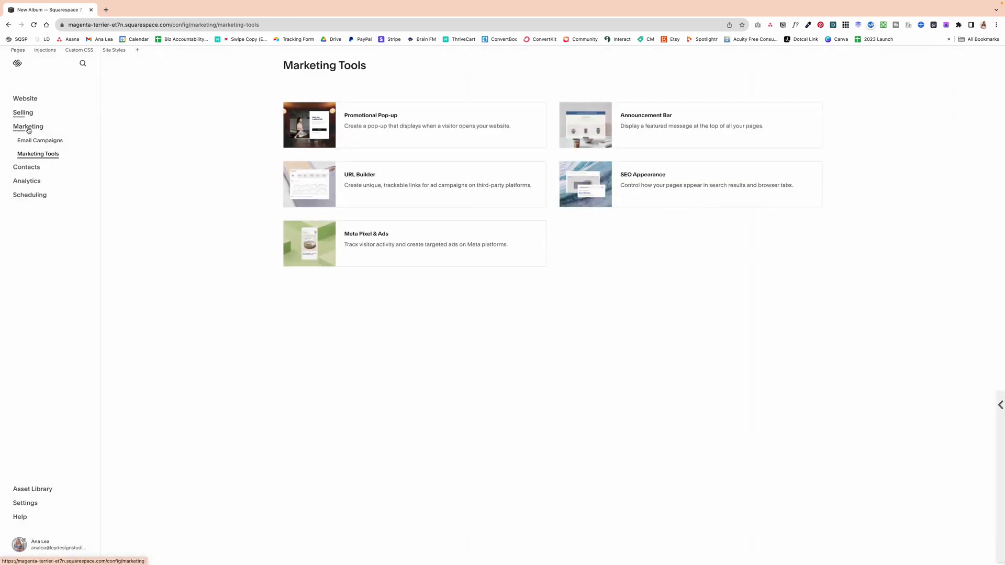